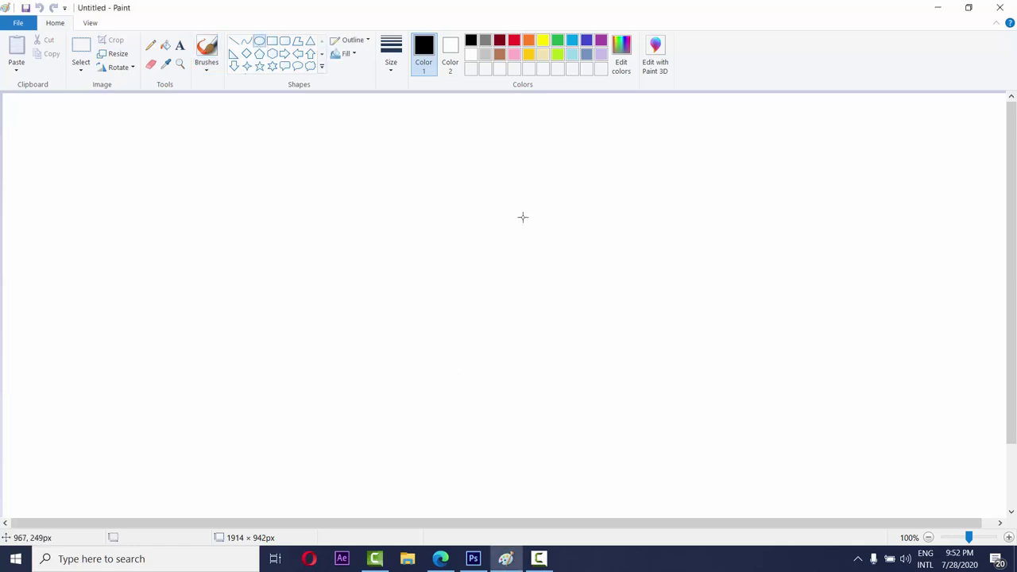
Step: Draw a large oval for the body and a small eye circle inside it toward the right
{"action": "left_click_drag", "start_coordinate": [546, 170], "coordinate": [195, 437]}
{"action": "left_click_drag", "start_coordinate": [259, 338], "coordinate": [463, 338]}
{"action": "left_click", "coordinate": [814, 342]}
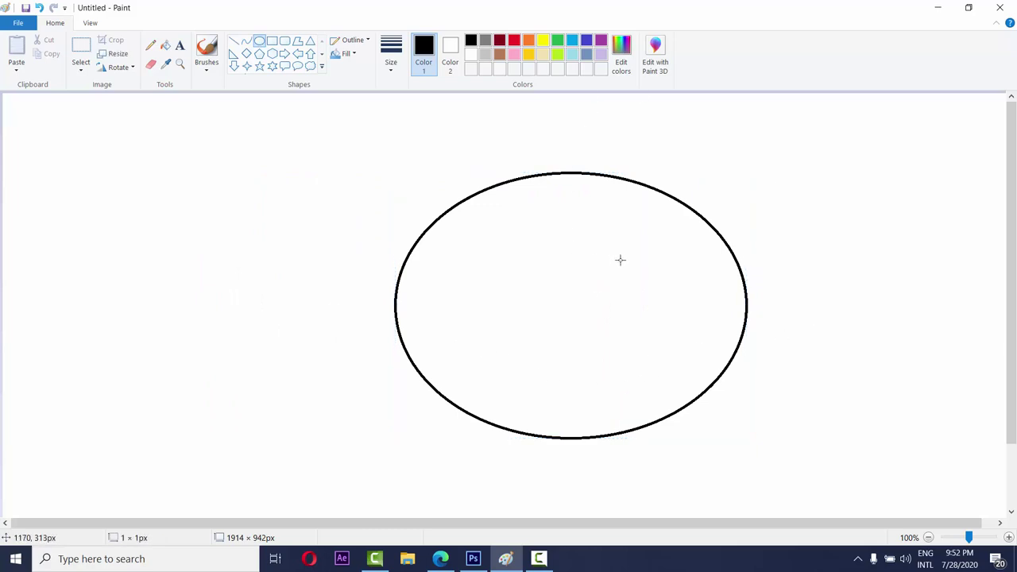
{"action": "mouse_move", "coordinate": [621, 258]}
{"action": "left_mouse_down"}
{"action": "mouse_move", "coordinate": [588, 295]}
{"action": "mouse_move", "coordinate": [612, 280]}
{"action": "mouse_move", "coordinate": [629, 293]}
{"action": "mouse_move", "coordinate": [667, 281]}
{"action": "mouse_move", "coordinate": [644, 310]}
{"action": "mouse_move", "coordinate": [658, 285]}
{"action": "mouse_move", "coordinate": [674, 309]}
{"action": "left_mouse_up"}
Step: Add a second eye circle of about 61 × 61 px, just overlapping the first on its right
{"action": "left_click", "coordinate": [781, 291]}
{"action": "left_click", "coordinate": [782, 270]}
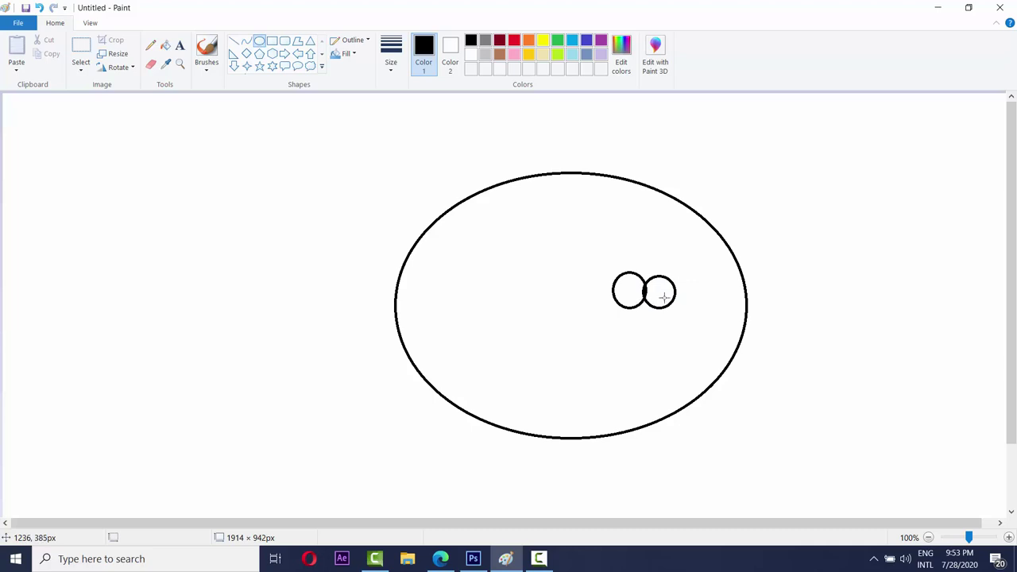
Step: Outline two thick eyebrows with straight lines, slanting down to meet above the eyes
{"action": "left_click", "coordinate": [234, 42]}
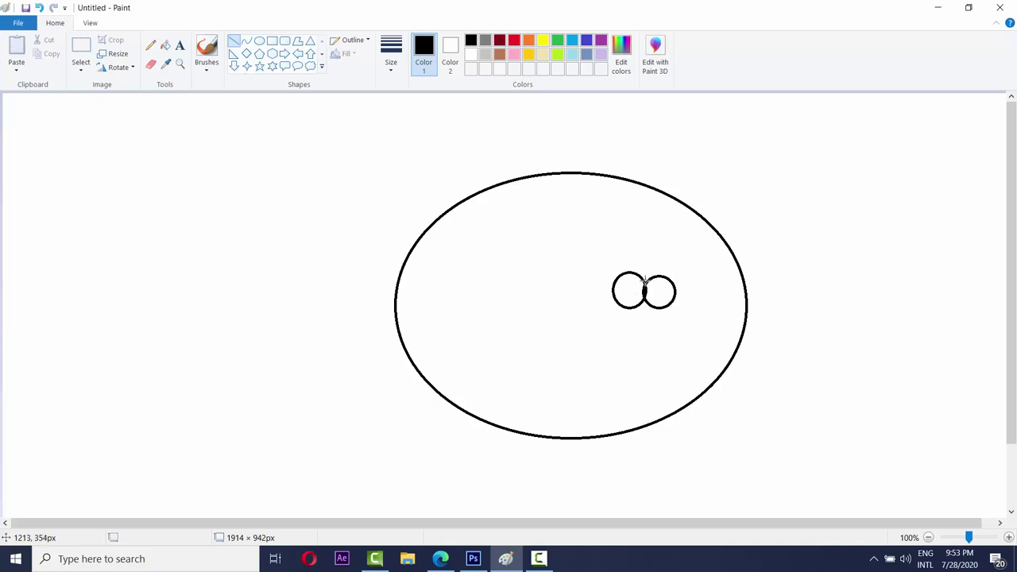
{"action": "left_click_drag", "start_coordinate": [640, 278], "coordinate": [680, 272]}
{"action": "left_click", "coordinate": [663, 396]}
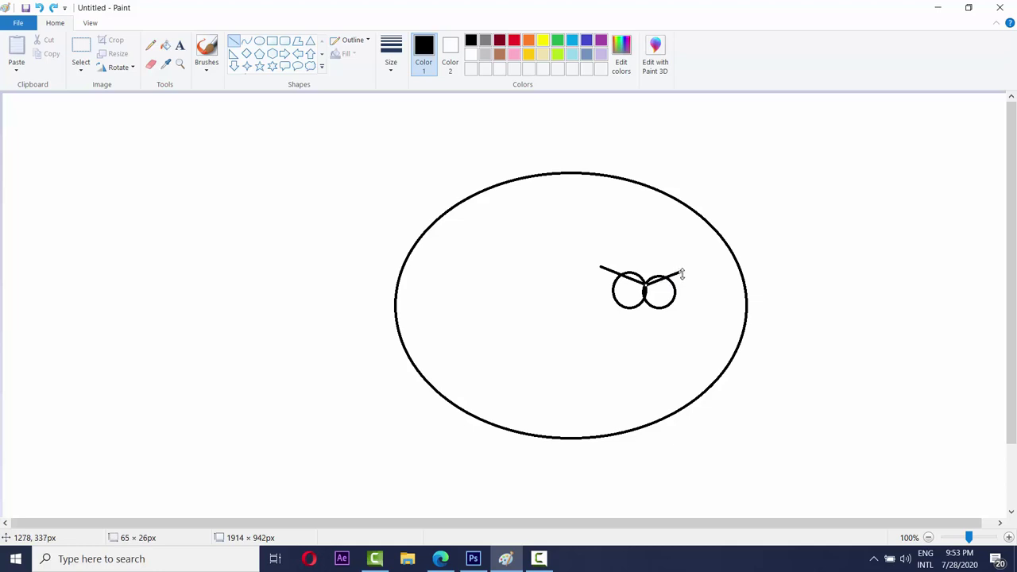
{"action": "left_click", "coordinate": [739, 341]}
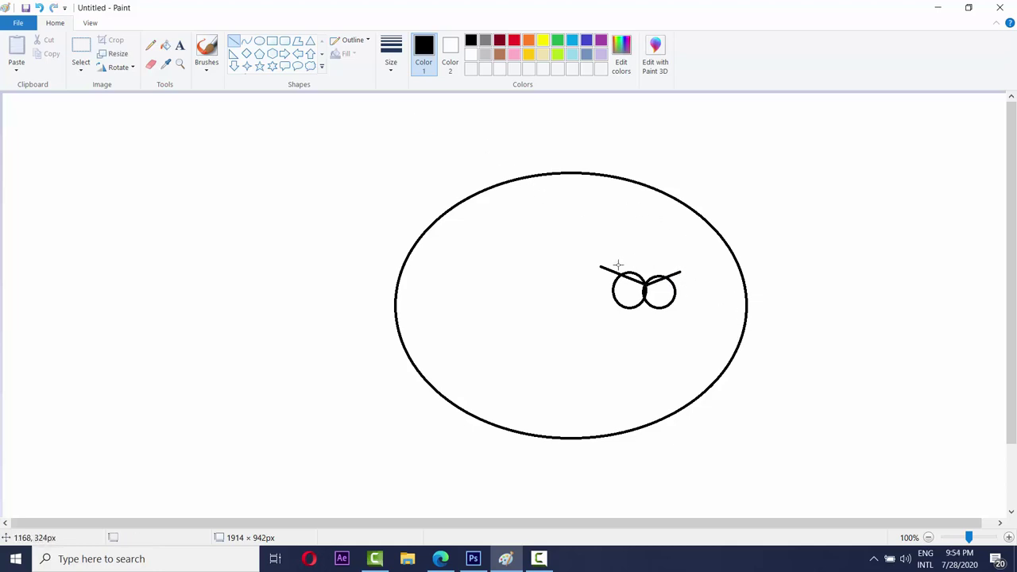
{"action": "left_click_drag", "start_coordinate": [608, 260], "coordinate": [647, 279]}
{"action": "mouse_move", "coordinate": [640, 278]}
{"action": "left_mouse_down"}
{"action": "mouse_move", "coordinate": [662, 272]}
{"action": "mouse_move", "coordinate": [634, 284]}
{"action": "mouse_move", "coordinate": [647, 291]}
{"action": "left_mouse_up"}
{"action": "left_click_drag", "start_coordinate": [606, 259], "coordinate": [600, 268]}
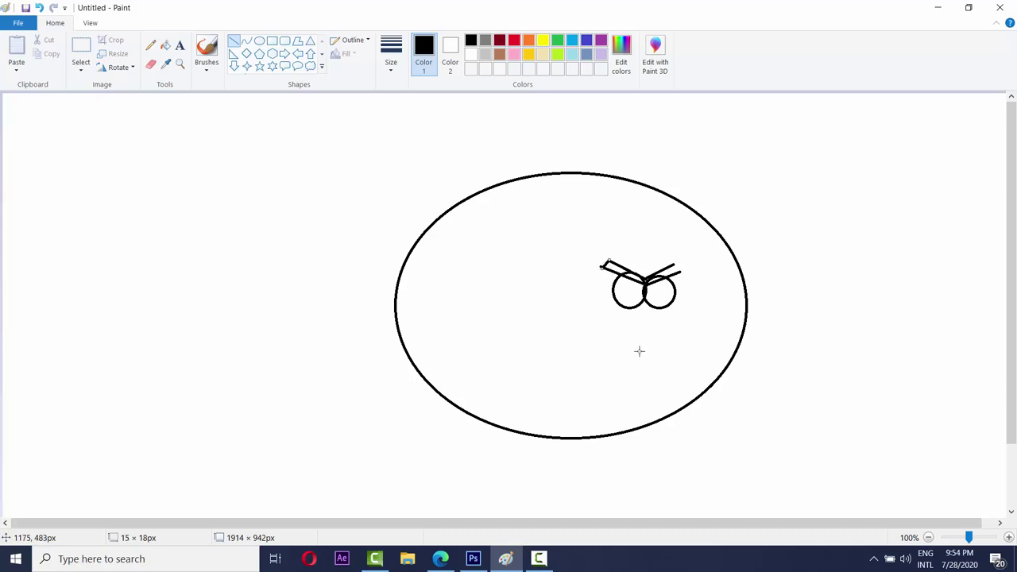
{"action": "left_click_drag", "start_coordinate": [670, 263], "coordinate": [680, 273]}
{"action": "left_click", "coordinate": [667, 325]}
Step: Draw a tiny pupil oval inside each eye, close to where the eyes meet
{"action": "left_click", "coordinate": [258, 41]}
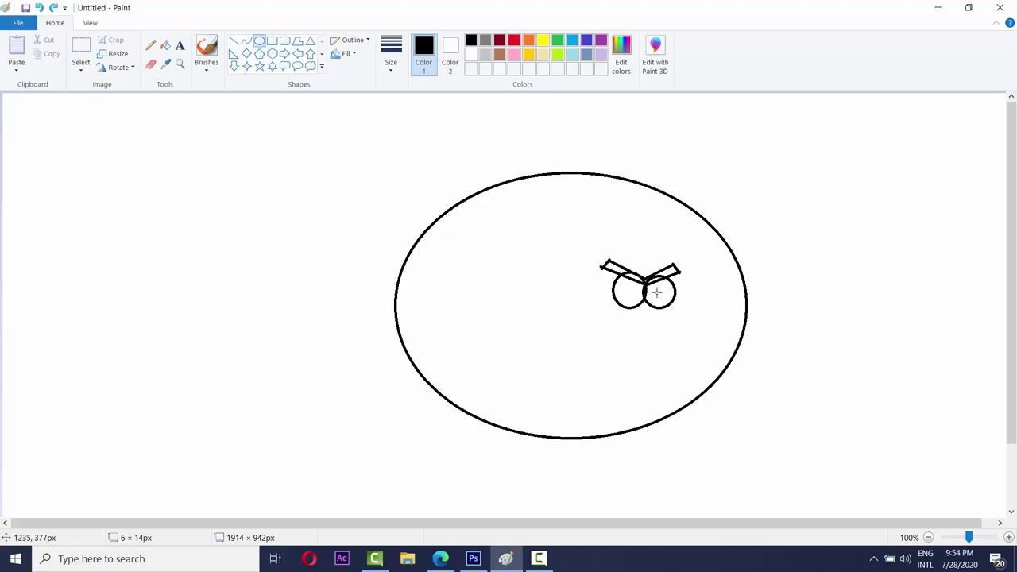
{"action": "left_click_drag", "start_coordinate": [657, 292], "coordinate": [648, 301]}
{"action": "left_click", "coordinate": [647, 336]}
{"action": "mouse_move", "coordinate": [639, 297]}
{"action": "left_mouse_down"}
{"action": "mouse_move", "coordinate": [628, 312]}
{"action": "mouse_move", "coordinate": [635, 295]}
{"action": "left_mouse_up"}
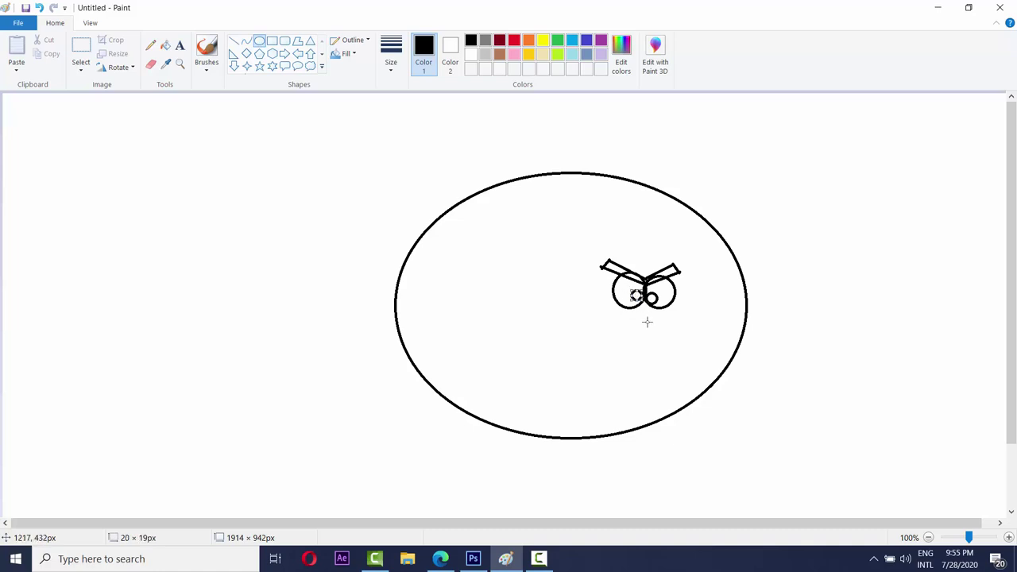
{"action": "left_click", "coordinate": [647, 322]}
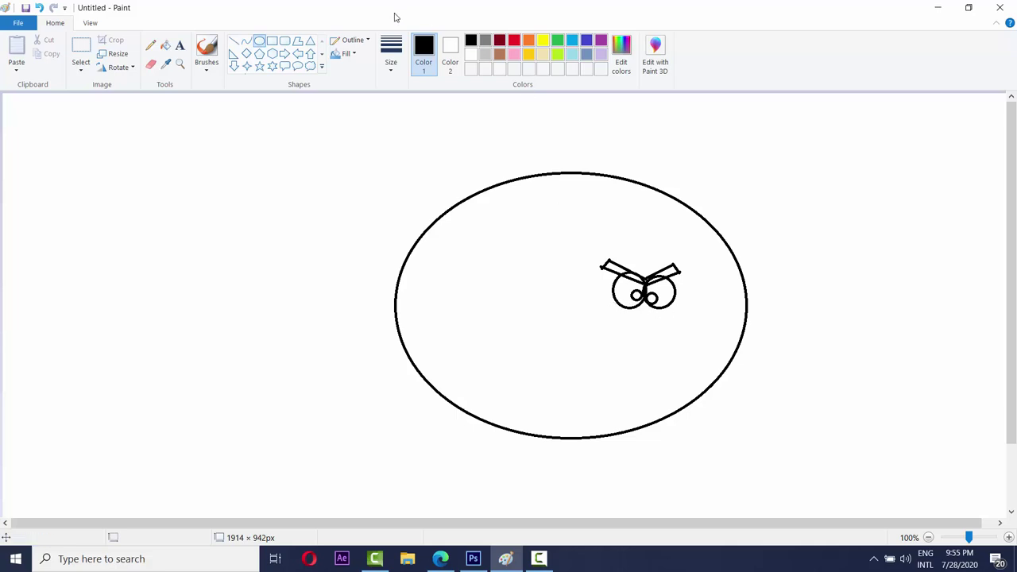
Step: Draw a pointed beak below the eyes with a straight upper edge and curved lower jaw
{"action": "left_click", "coordinate": [246, 41]}
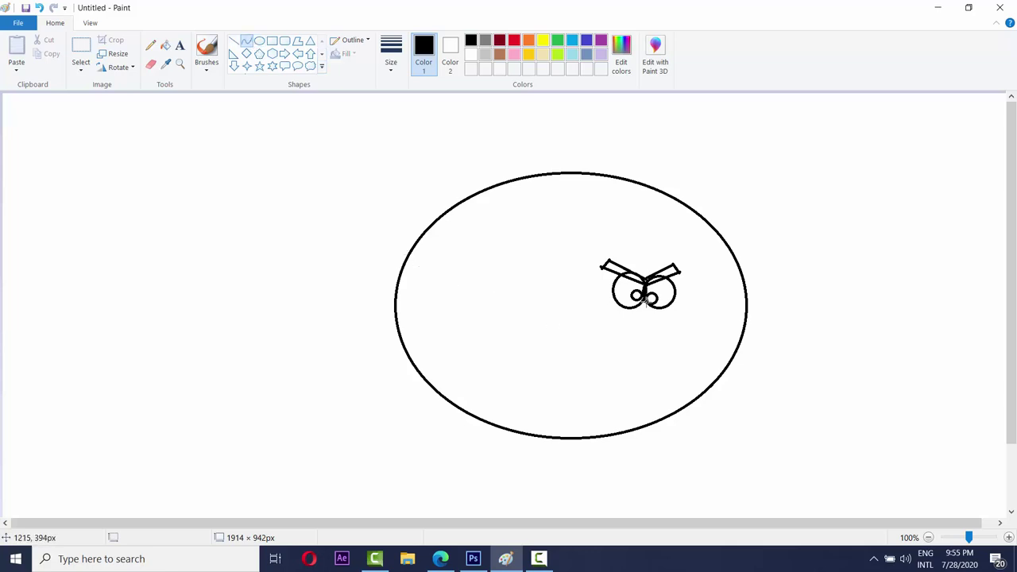
{"action": "left_click_drag", "start_coordinate": [644, 303], "coordinate": [614, 316]}
{"action": "left_click_drag", "start_coordinate": [619, 314], "coordinate": [619, 313]}
{"action": "left_click_drag", "start_coordinate": [631, 316], "coordinate": [644, 338]}
{"action": "left_click_drag", "start_coordinate": [613, 316], "coordinate": [642, 322]}
{"action": "left_click_drag", "start_coordinate": [615, 314], "coordinate": [635, 336]}
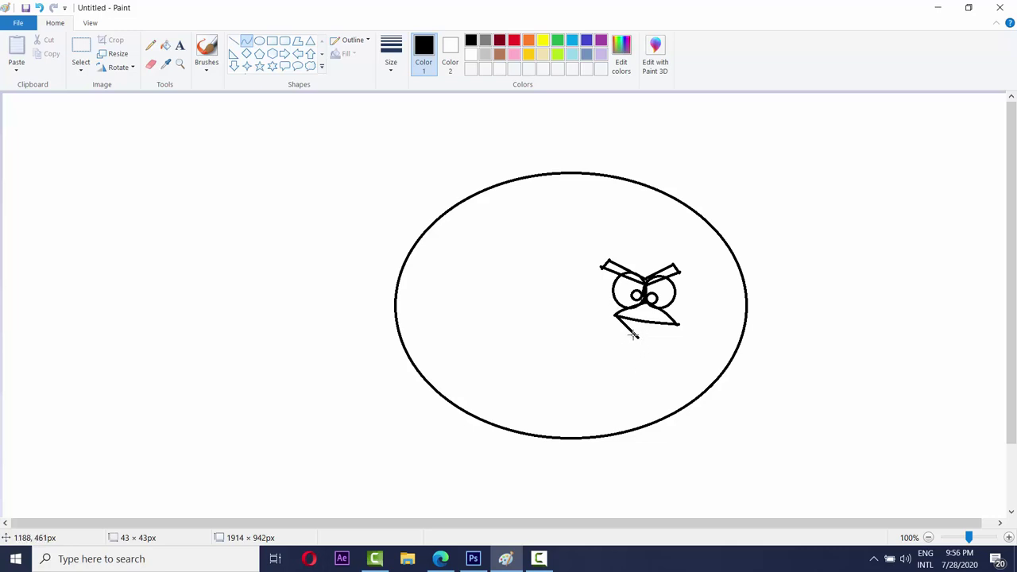
{"action": "mouse_move", "coordinate": [629, 335]}
{"action": "left_mouse_down"}
{"action": "mouse_move", "coordinate": [674, 321]}
{"action": "mouse_move", "coordinate": [639, 336]}
{"action": "mouse_move", "coordinate": [657, 338]}
{"action": "left_mouse_up"}
{"action": "left_click", "coordinate": [646, 367]}
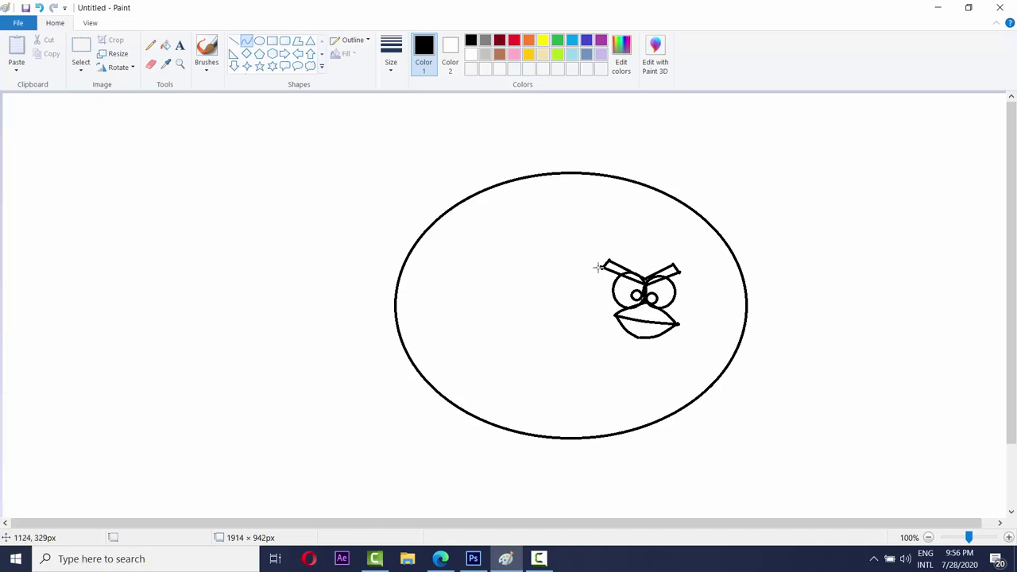
Step: Draw the first triangular tail feather against the body's left edge
{"action": "left_click", "coordinate": [233, 40]}
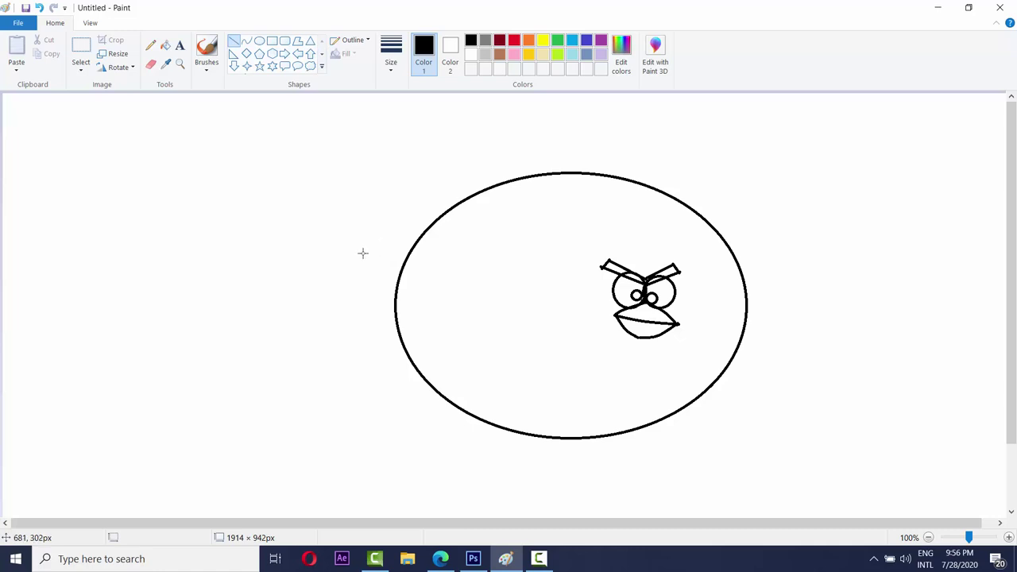
{"action": "left_click_drag", "start_coordinate": [356, 248], "coordinate": [399, 278]}
{"action": "left_click", "coordinate": [493, 341]}
{"action": "left_click", "coordinate": [416, 302]}
{"action": "left_click_drag", "start_coordinate": [357, 247], "coordinate": [353, 275]}
{"action": "left_click", "coordinate": [355, 300]}
Step: Add a second, shorter tail feather reaching to the body outline
{"action": "mouse_move", "coordinate": [386, 244]}
{"action": "left_mouse_down"}
{"action": "mouse_move", "coordinate": [405, 260]}
{"action": "mouse_move", "coordinate": [394, 259]}
{"action": "mouse_move", "coordinate": [406, 256]}
{"action": "mouse_move", "coordinate": [413, 279]}
{"action": "mouse_move", "coordinate": [393, 282]}
{"action": "mouse_move", "coordinate": [385, 245]}
{"action": "mouse_move", "coordinate": [401, 277]}
{"action": "left_mouse_up"}
{"action": "key", "text": "ctrl+z"}
{"action": "left_click_drag", "start_coordinate": [384, 250], "coordinate": [415, 281]}
{"action": "left_click_drag", "start_coordinate": [386, 242], "coordinate": [384, 251]}
{"action": "left_click", "coordinate": [414, 233]}
{"action": "left_click_drag", "start_coordinate": [397, 254], "coordinate": [405, 263]}
Step: Draw the lower tail feather, completing three feathers fanning from the left edge
{"action": "left_click_drag", "start_coordinate": [392, 294], "coordinate": [392, 293]}
{"action": "mouse_move", "coordinate": [396, 284]}
{"action": "left_mouse_down"}
{"action": "mouse_move", "coordinate": [324, 286]}
{"action": "mouse_move", "coordinate": [367, 286]}
{"action": "mouse_move", "coordinate": [377, 298]}
{"action": "left_mouse_up"}
{"action": "left_click", "coordinate": [350, 319]}
{"action": "left_click", "coordinate": [364, 339]}
{"action": "left_click", "coordinate": [377, 380]}
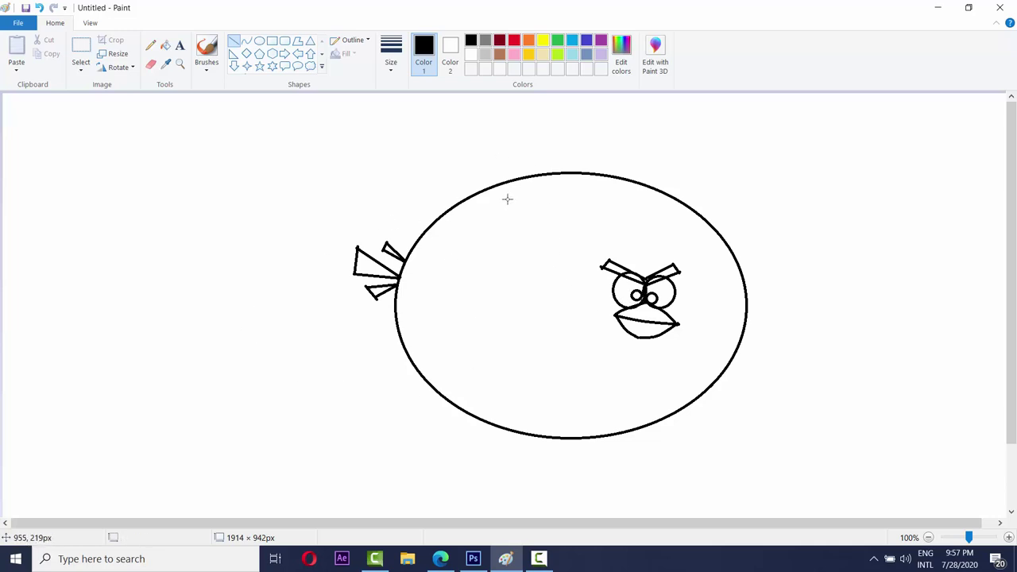
Step: Draw two curved crest feathers atop the body, one sweeping left and one upright
{"action": "left_click", "coordinate": [246, 42]}
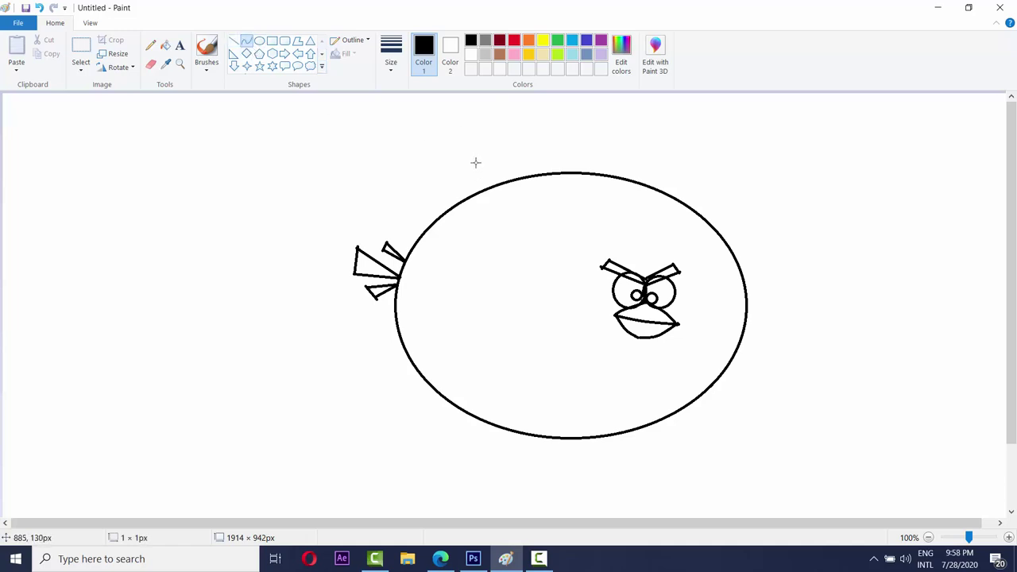
{"action": "left_click_drag", "start_coordinate": [471, 161], "coordinate": [498, 184]}
{"action": "left_click_drag", "start_coordinate": [475, 166], "coordinate": [405, 213]}
{"action": "left_click", "coordinate": [494, 319]}
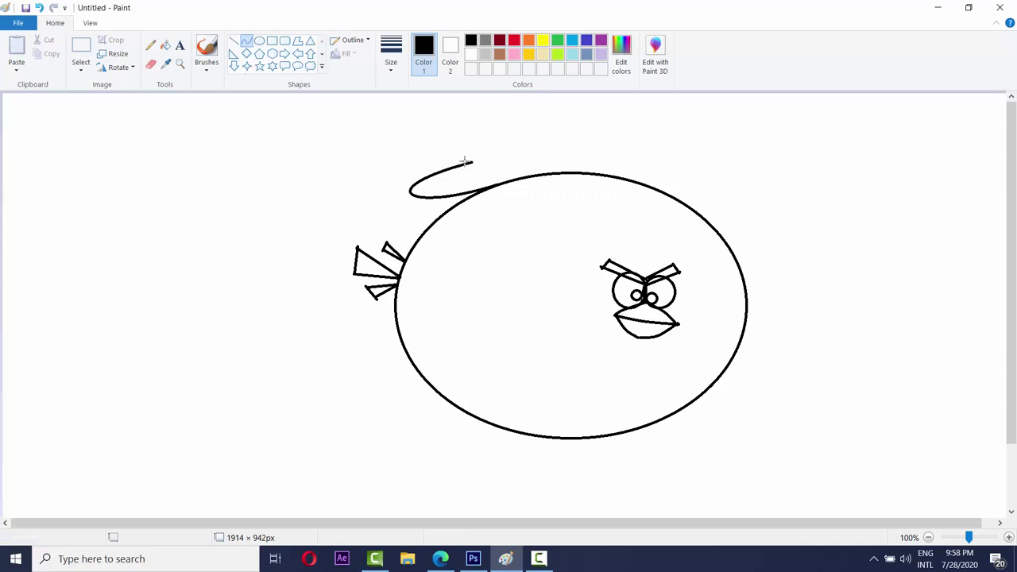
{"action": "left_click_drag", "start_coordinate": [498, 186], "coordinate": [415, 104]}
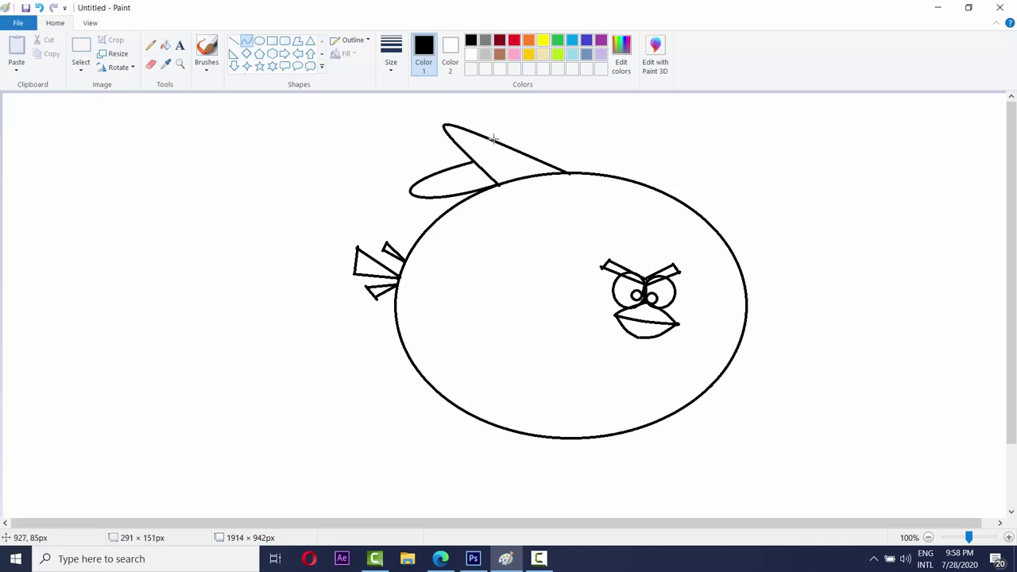
{"action": "left_click_drag", "start_coordinate": [492, 139], "coordinate": [519, 102]}
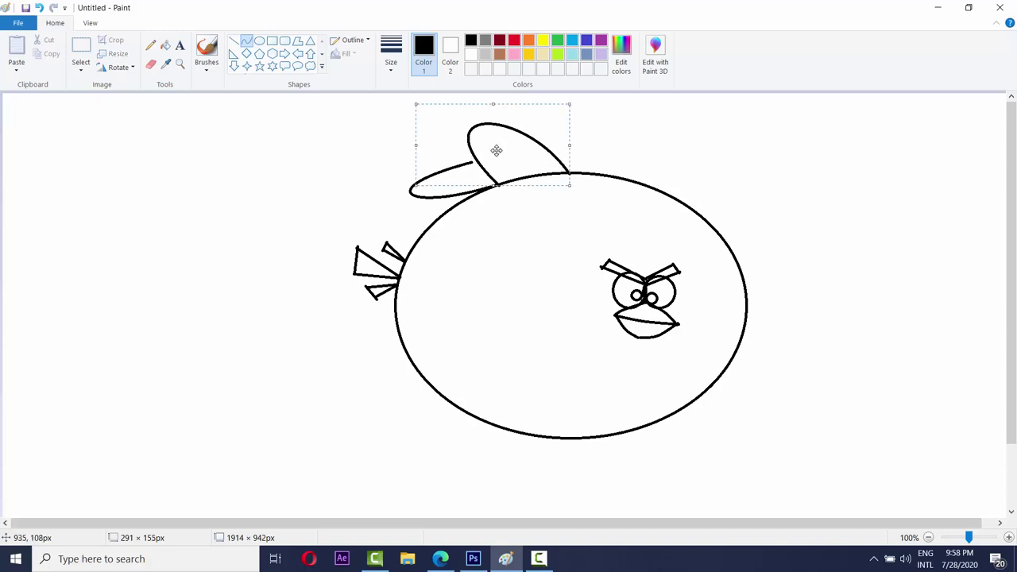
{"action": "left_click_drag", "start_coordinate": [496, 151], "coordinate": [494, 152]}
Step: Erase the body outline under the crest and close the gap with a short line
{"action": "left_click", "coordinate": [506, 214]}
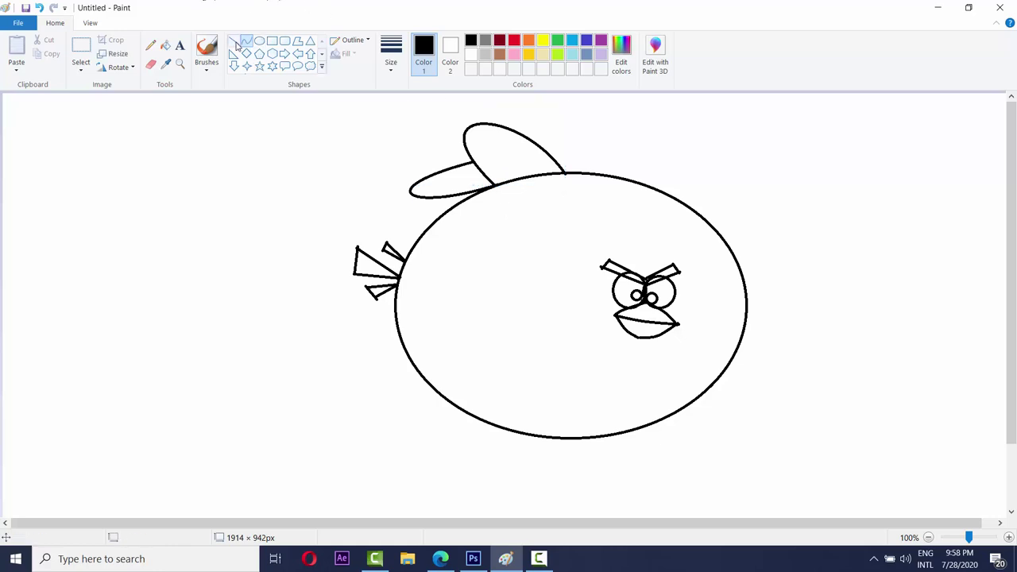
{"action": "left_click", "coordinate": [152, 65]}
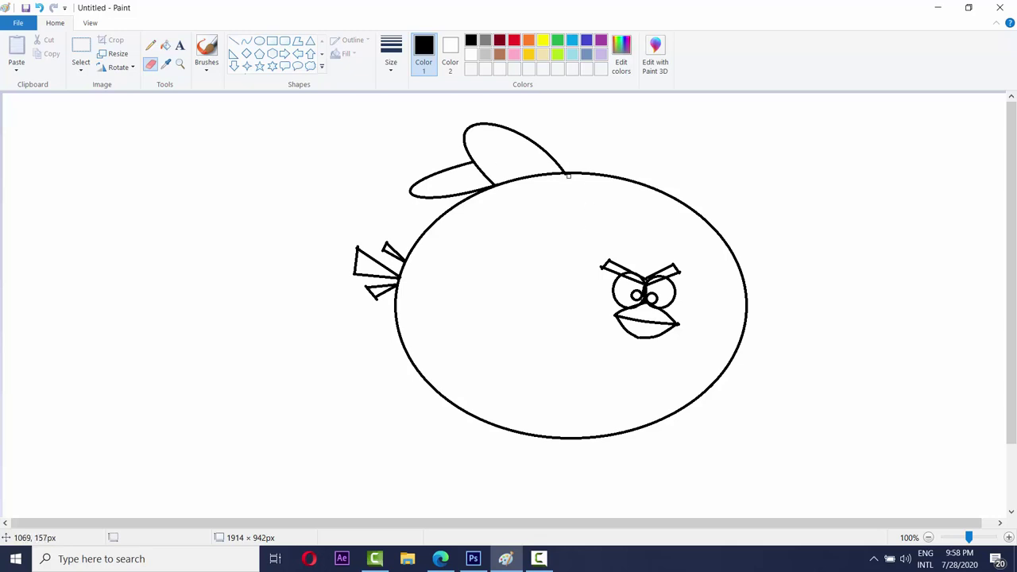
{"action": "left_click_drag", "start_coordinate": [561, 171], "coordinate": [542, 174]}
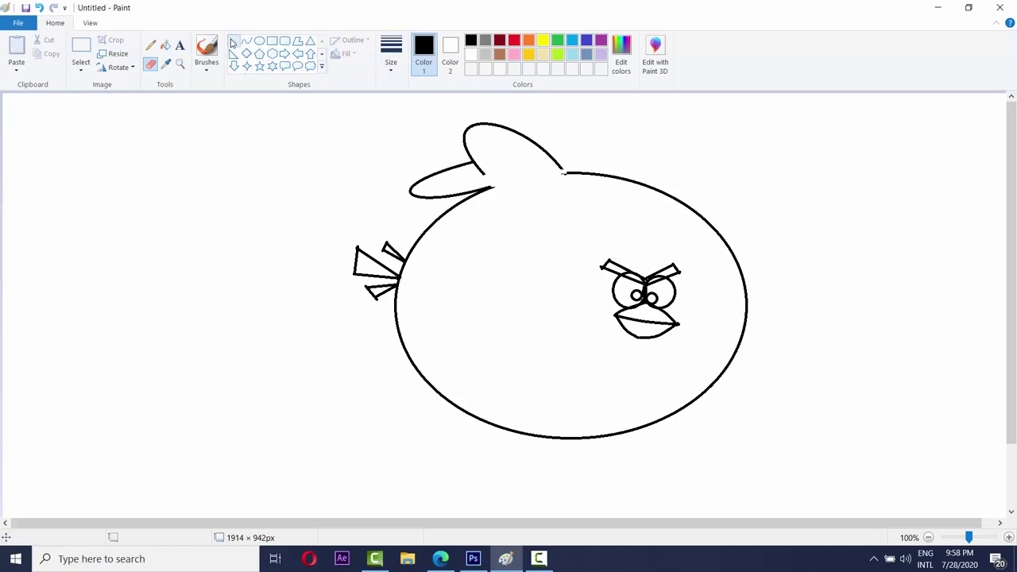
{"action": "left_click", "coordinate": [233, 41]}
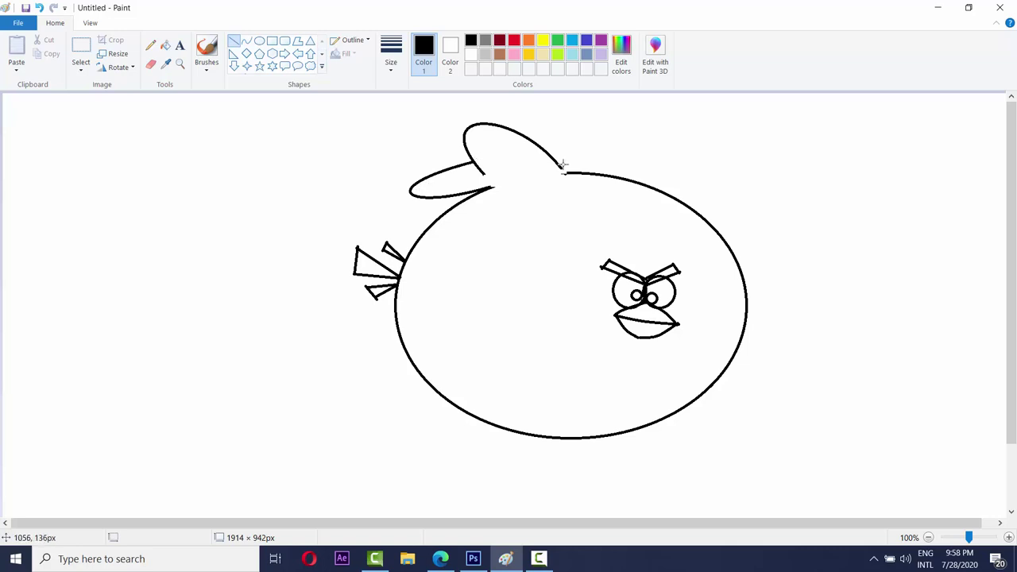
{"action": "left_click_drag", "start_coordinate": [561, 165], "coordinate": [565, 178]}
{"action": "left_click", "coordinate": [576, 221]}
Step: In red, draw a curve from the mouth to the body's left outline
{"action": "left_click", "coordinate": [514, 41]}
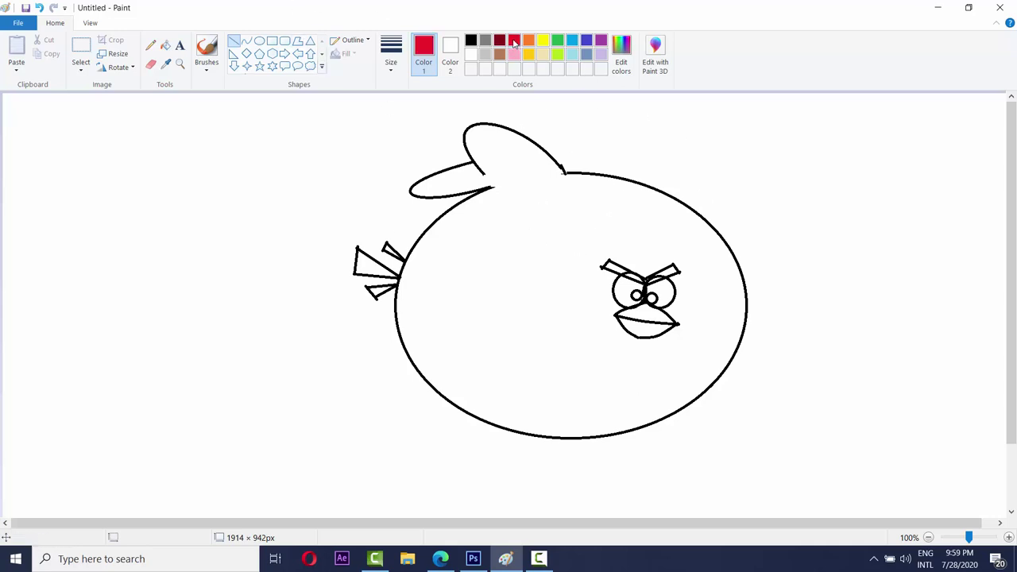
{"action": "left_click", "coordinate": [248, 42]}
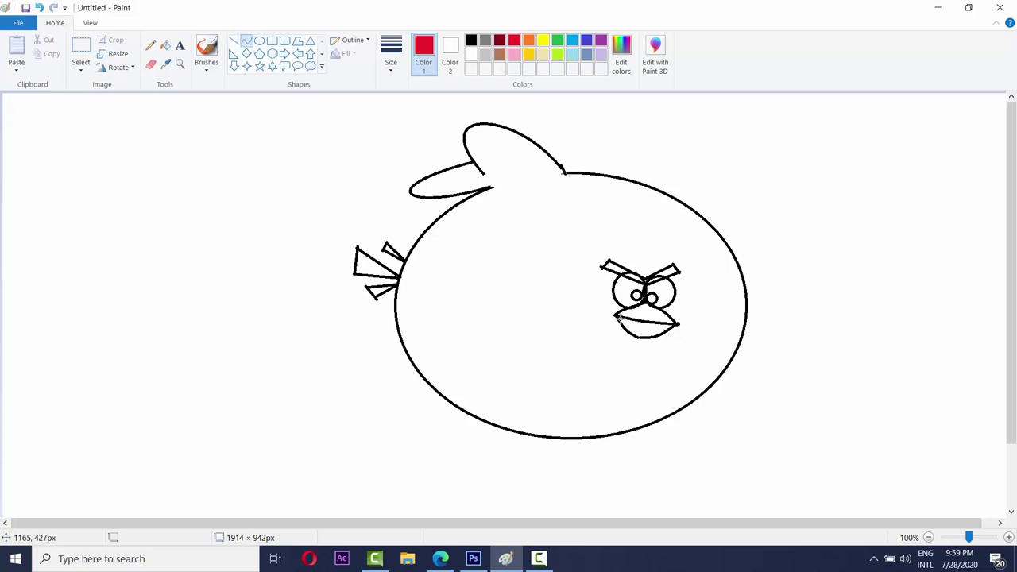
{"action": "left_click_drag", "start_coordinate": [615, 315], "coordinate": [439, 392]}
{"action": "left_click_drag", "start_coordinate": [504, 367], "coordinate": [471, 350]}
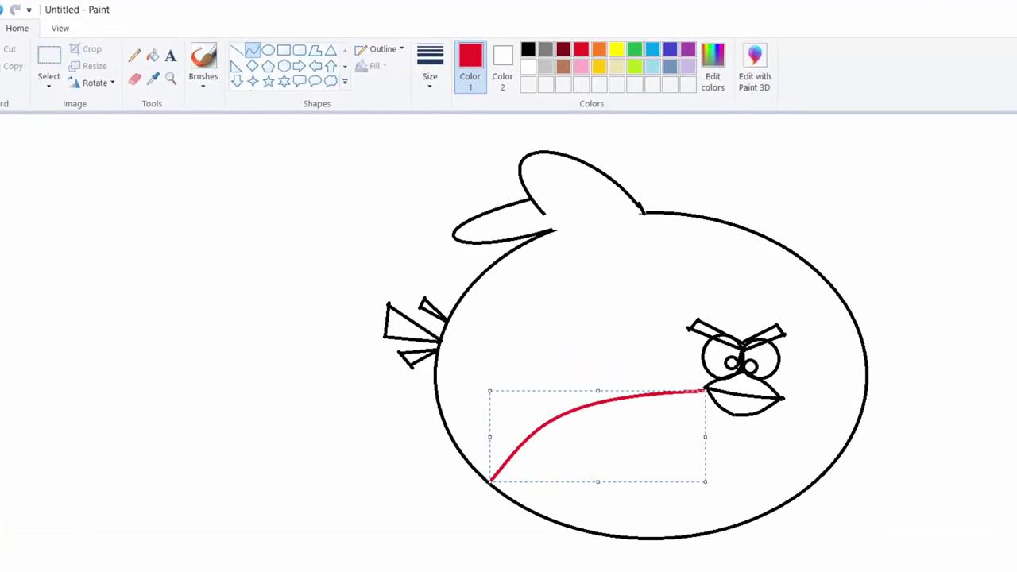
{"action": "left_click", "coordinate": [883, 448]}
Step: Continue the red belly curve from the mouth to the body's right outline
{"action": "left_click_drag", "start_coordinate": [807, 409], "coordinate": [817, 419]}
{"action": "left_click_drag", "start_coordinate": [780, 395], "coordinate": [812, 401]}
{"action": "left_click", "coordinate": [813, 401]}
{"action": "left_click", "coordinate": [1009, 439]}
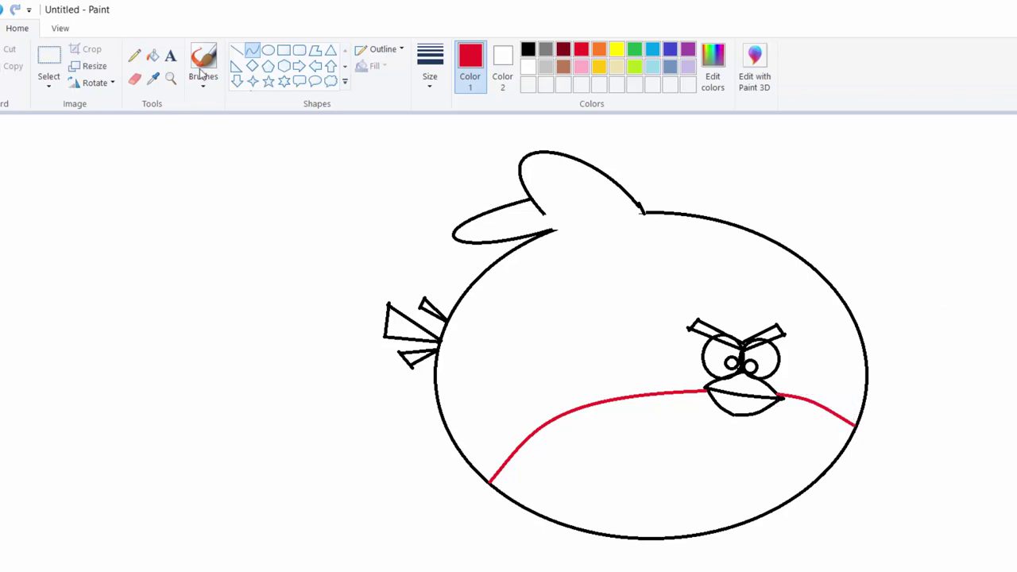
Step: Fill the body and crest red, then fill the pupil and both eyebrows black
{"action": "left_click", "coordinate": [149, 59]}
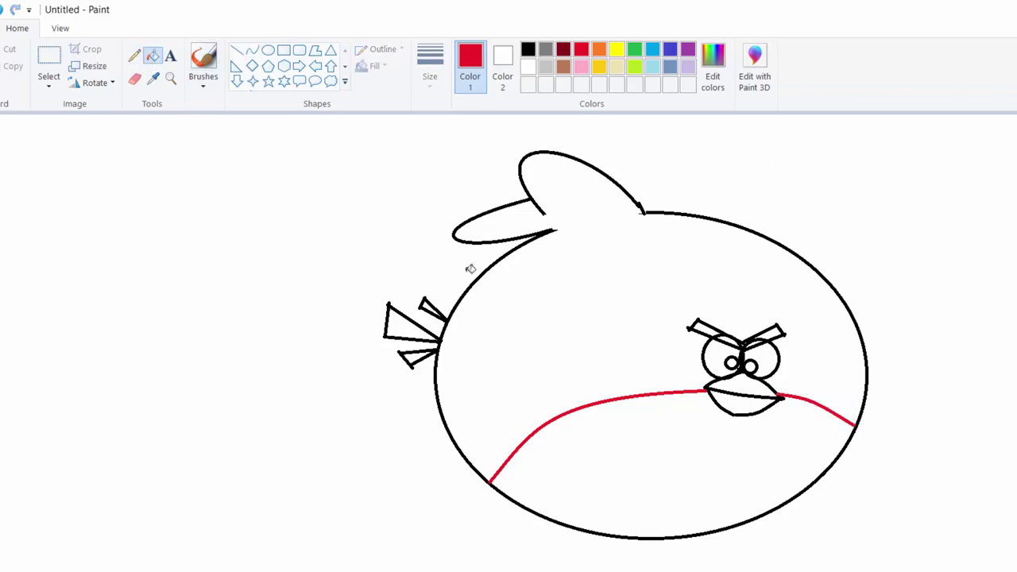
{"action": "left_click", "coordinate": [556, 263]}
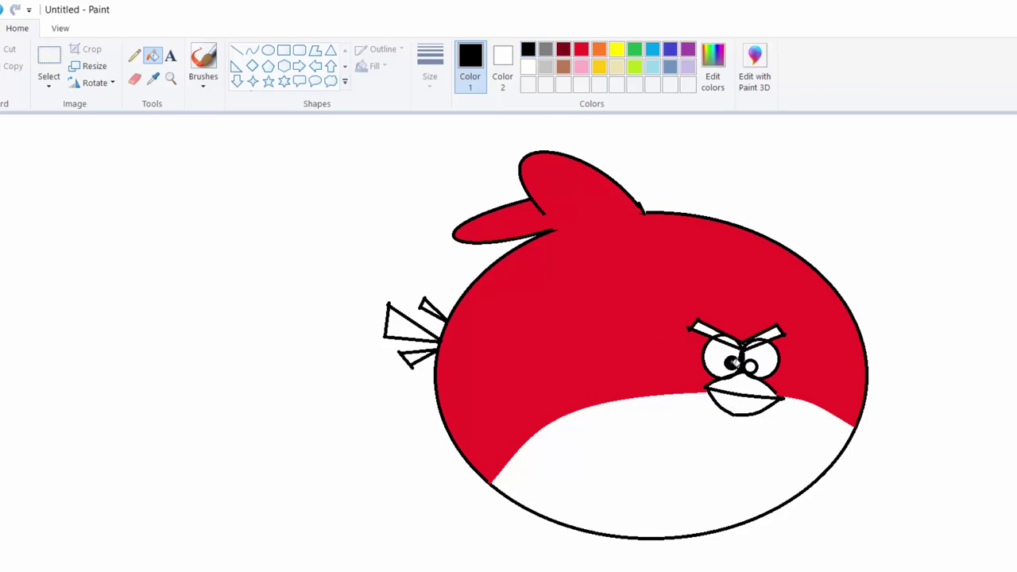
{"action": "left_click", "coordinate": [750, 365]}
{"action": "left_click", "coordinate": [771, 333]}
{"action": "left_click", "coordinate": [709, 329]}
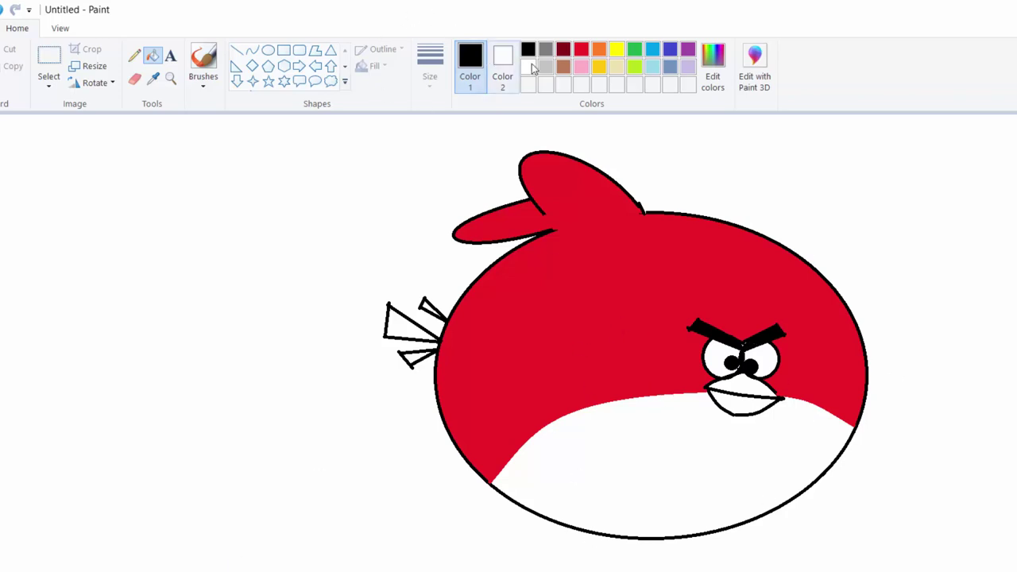
Step: Fill the upper-left, small upper and lower tail feathers black, undoing the accidental background fill
{"action": "left_click", "coordinate": [412, 324]}
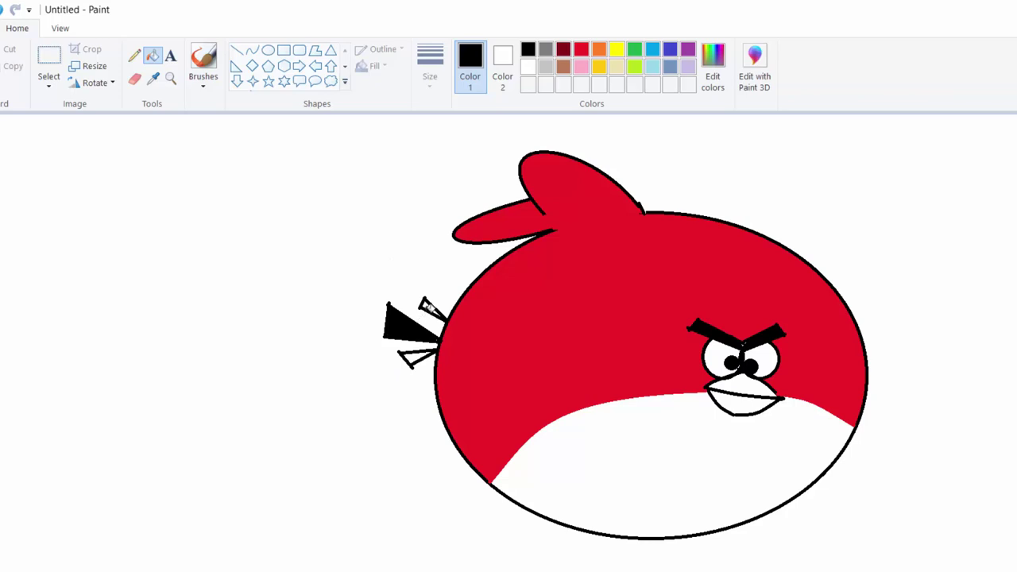
{"action": "left_click", "coordinate": [425, 309]}
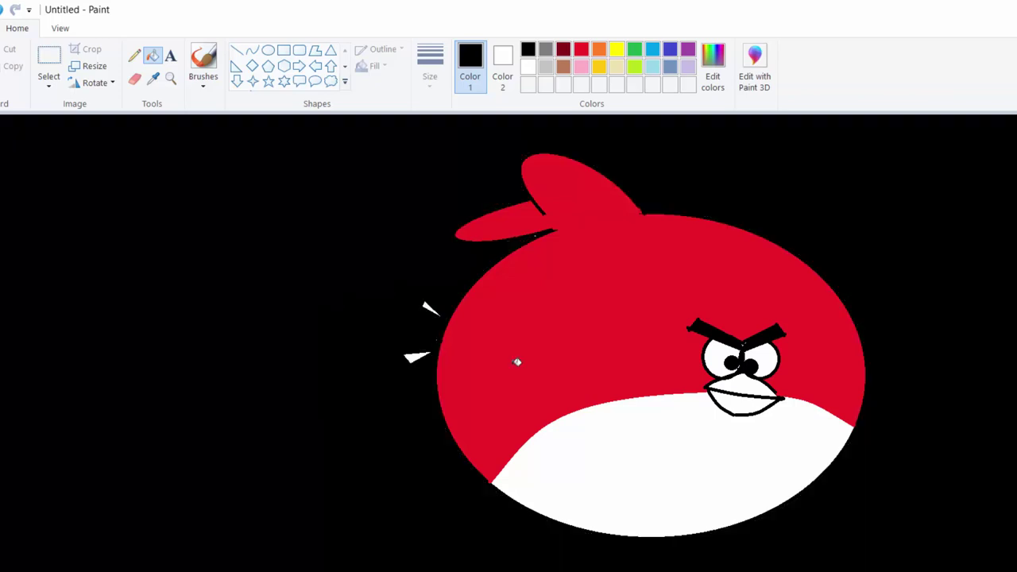
{"action": "key", "text": "ctrl+z"}
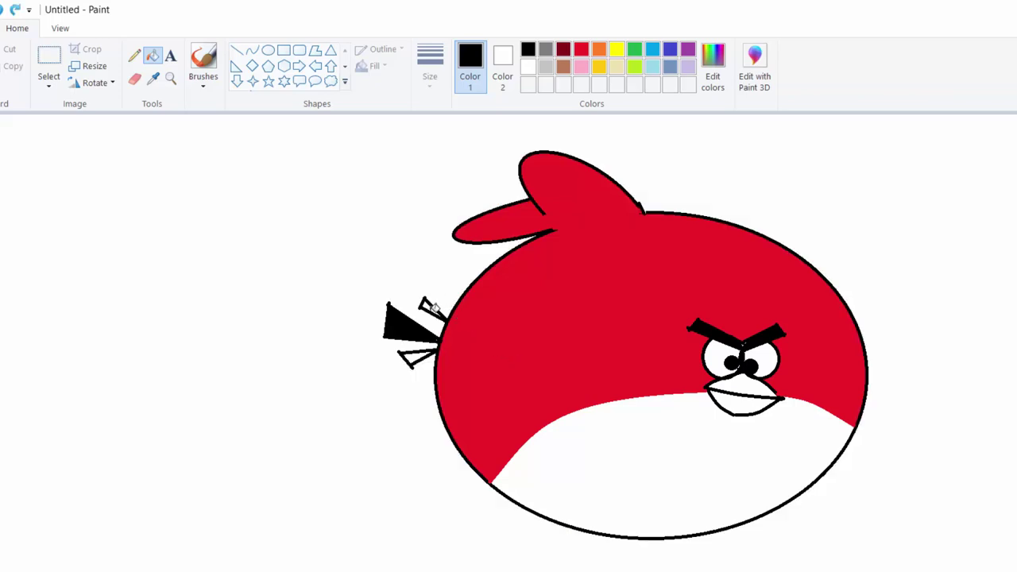
{"action": "left_click", "coordinate": [433, 310]}
{"action": "left_click", "coordinate": [415, 355]}
Step: Fill the upper half of the beak yellow and the lower half gold
{"action": "left_click", "coordinate": [618, 49]}
{"action": "left_click", "coordinate": [756, 380]}
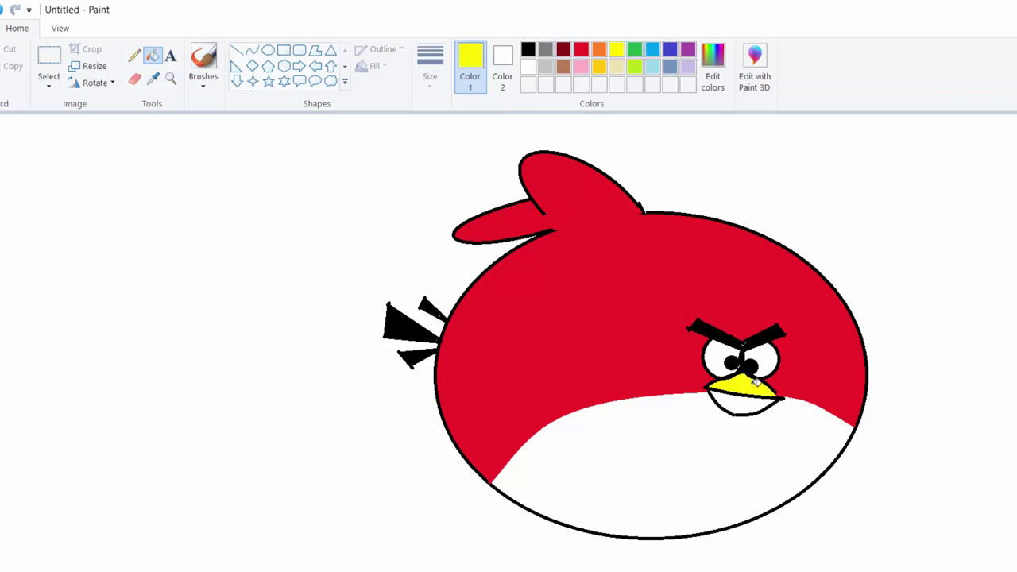
{"action": "left_click", "coordinate": [599, 67]}
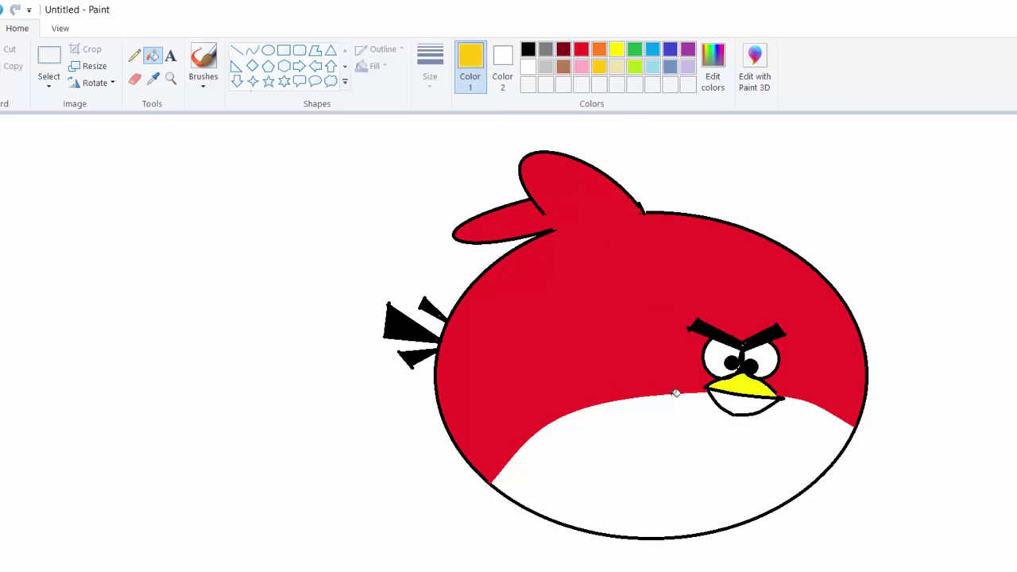
{"action": "left_click", "coordinate": [759, 403]}
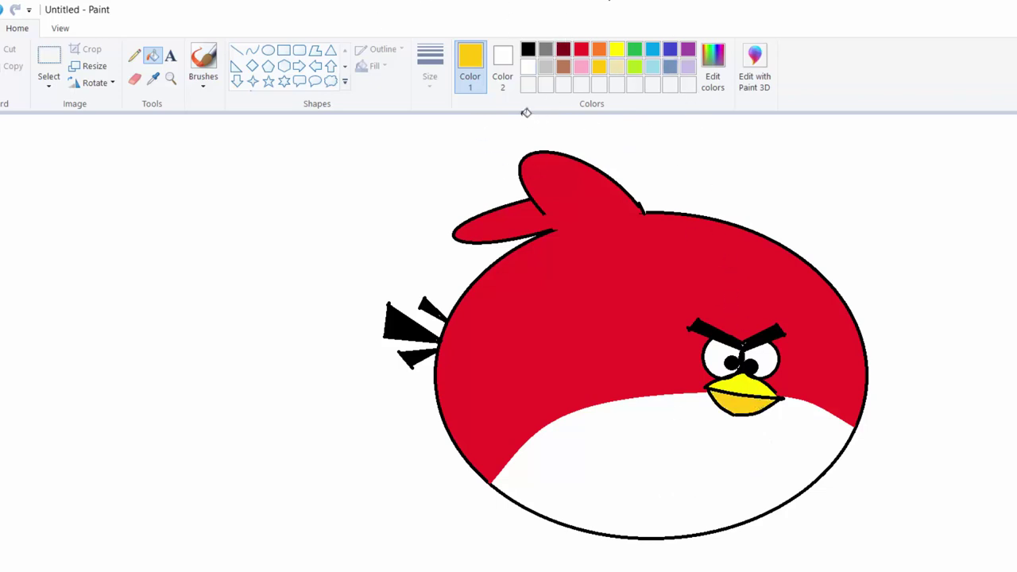
Step: Fill the white belly pink
{"action": "left_click", "coordinate": [578, 52]}
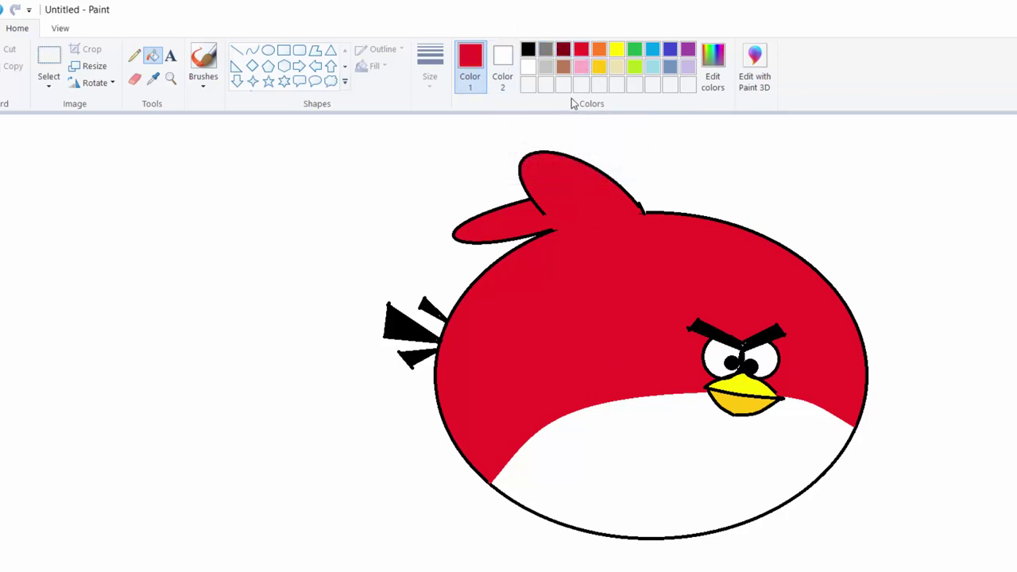
{"action": "left_click", "coordinate": [580, 66]}
{"action": "left_click", "coordinate": [685, 445]}
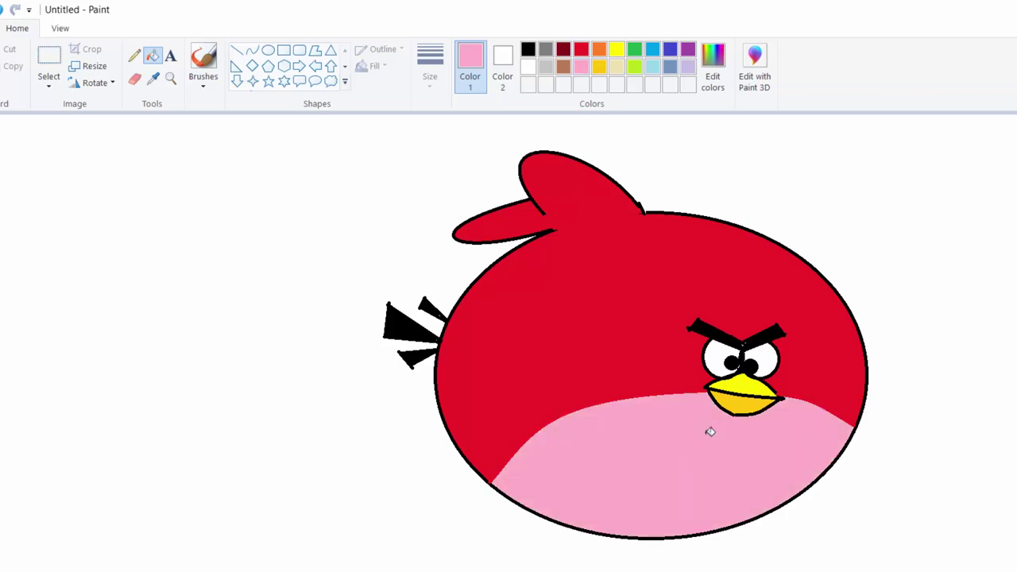